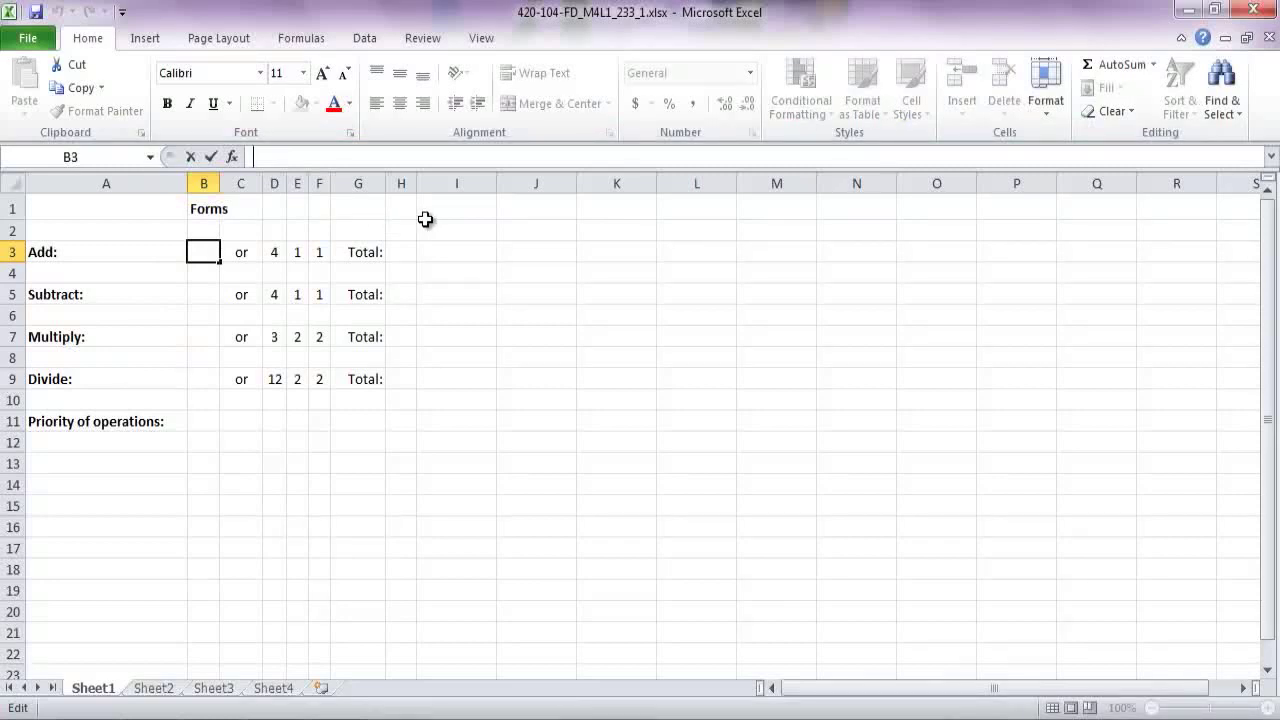
Step: Enter the addition formula =4+1+1 in cell B3 of the Add row
text(=)
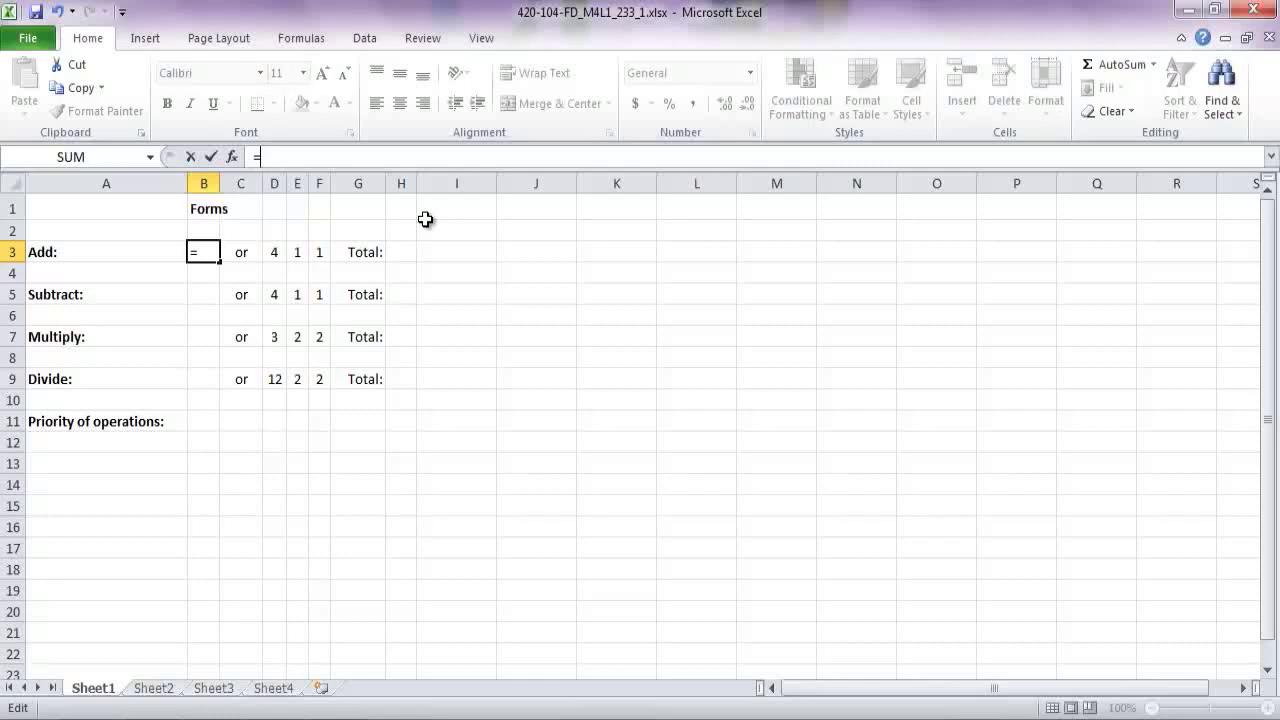
text(4+1+1)
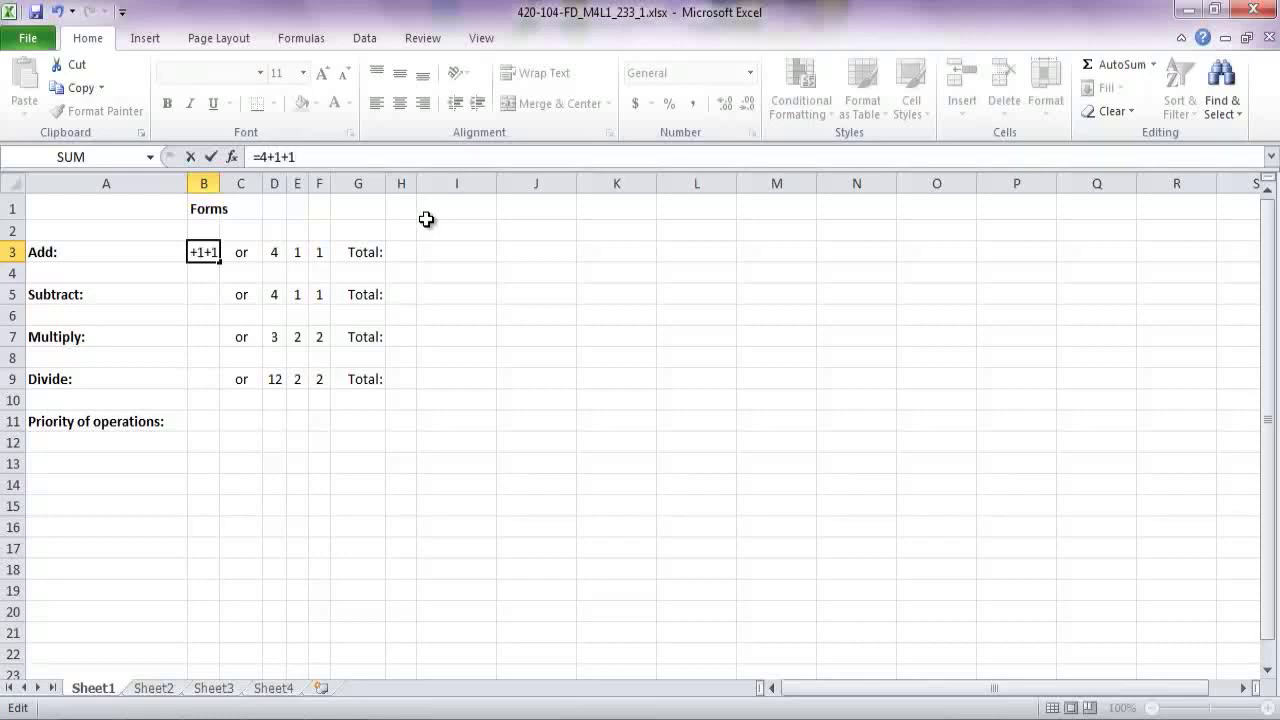
click(212, 158)
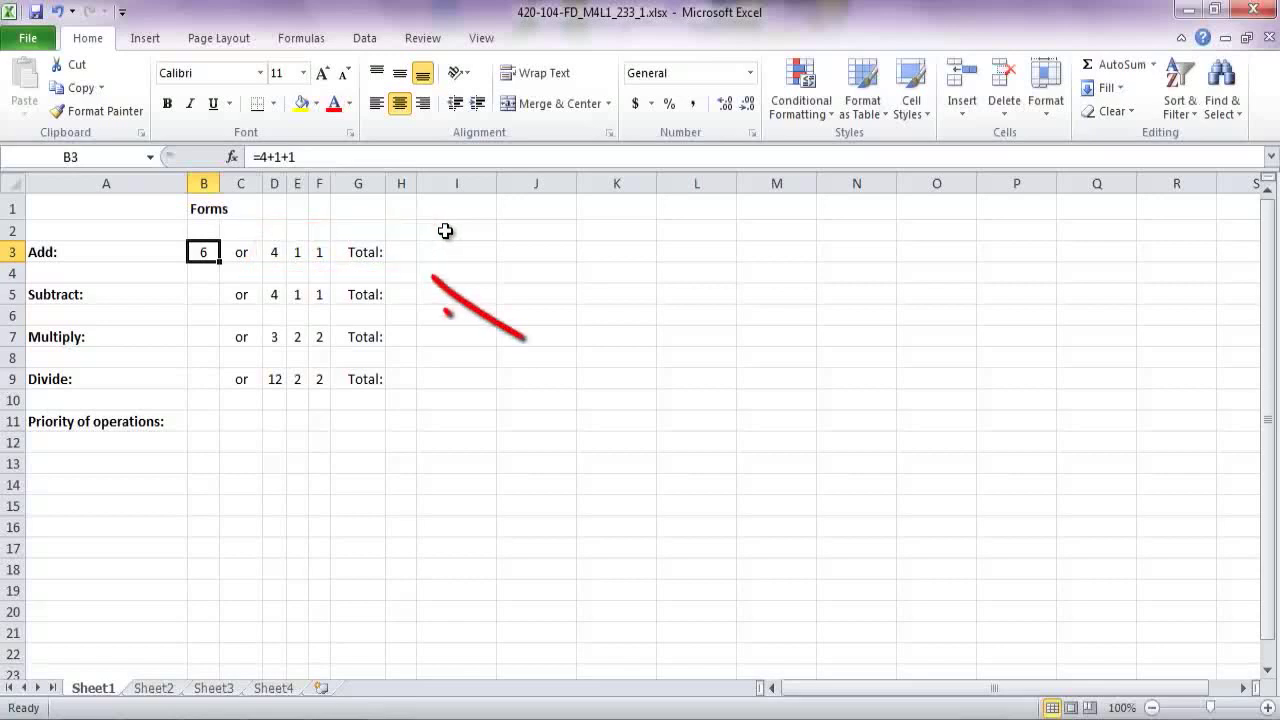
Step: Enter the cell-reference formula =D3+E3+F3 in H3 as the total of the Add row
click(398, 252)
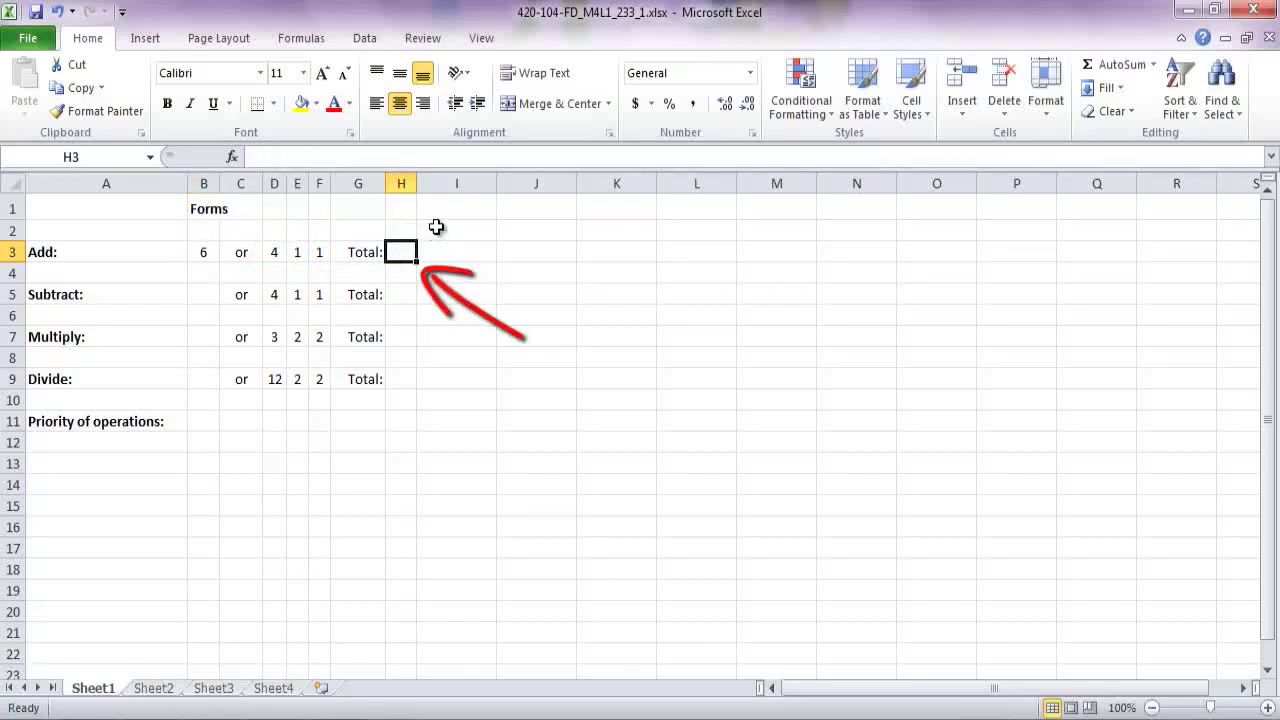
click(258, 157)
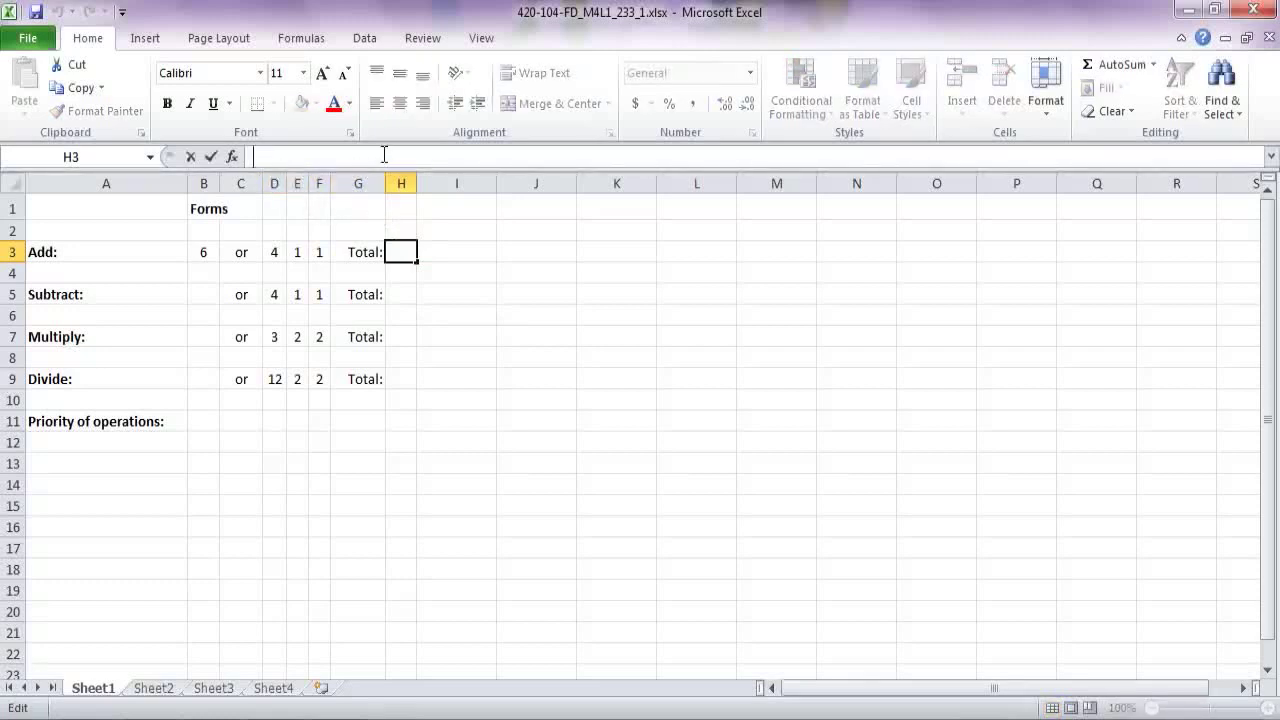
text(=)
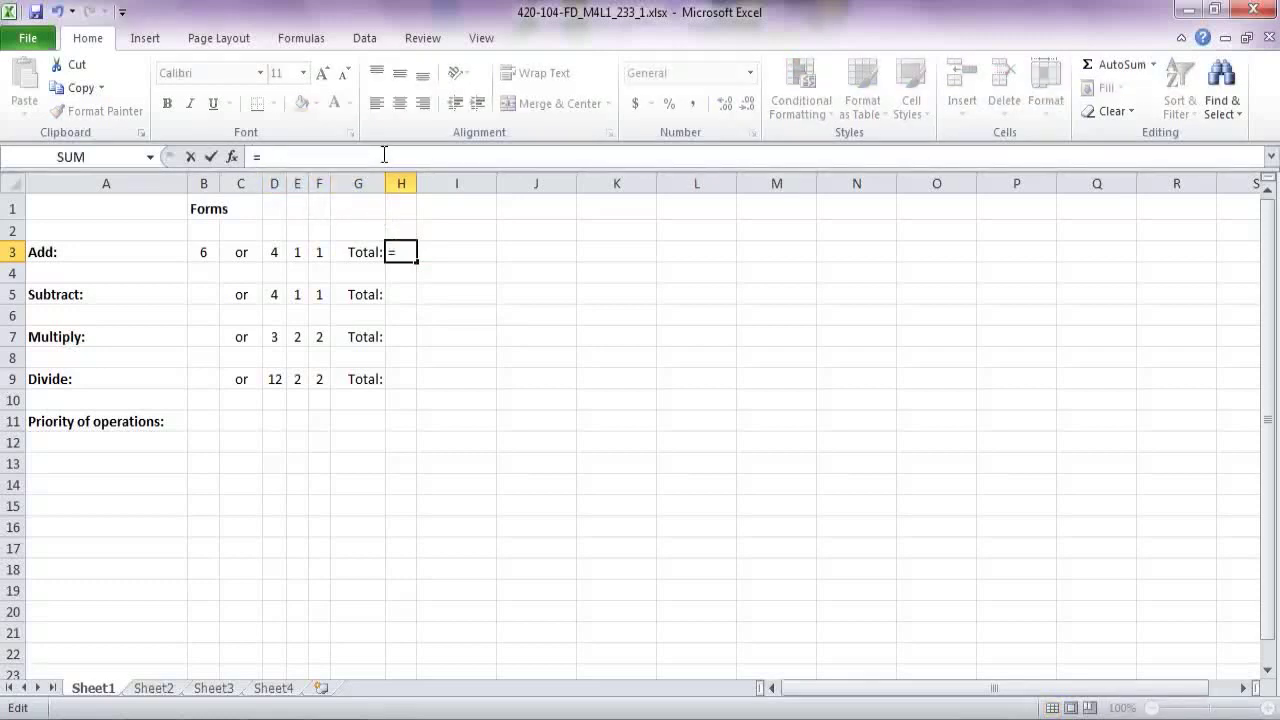
click(276, 252)
text(+)
click(298, 252)
text(+)
click(319, 252)
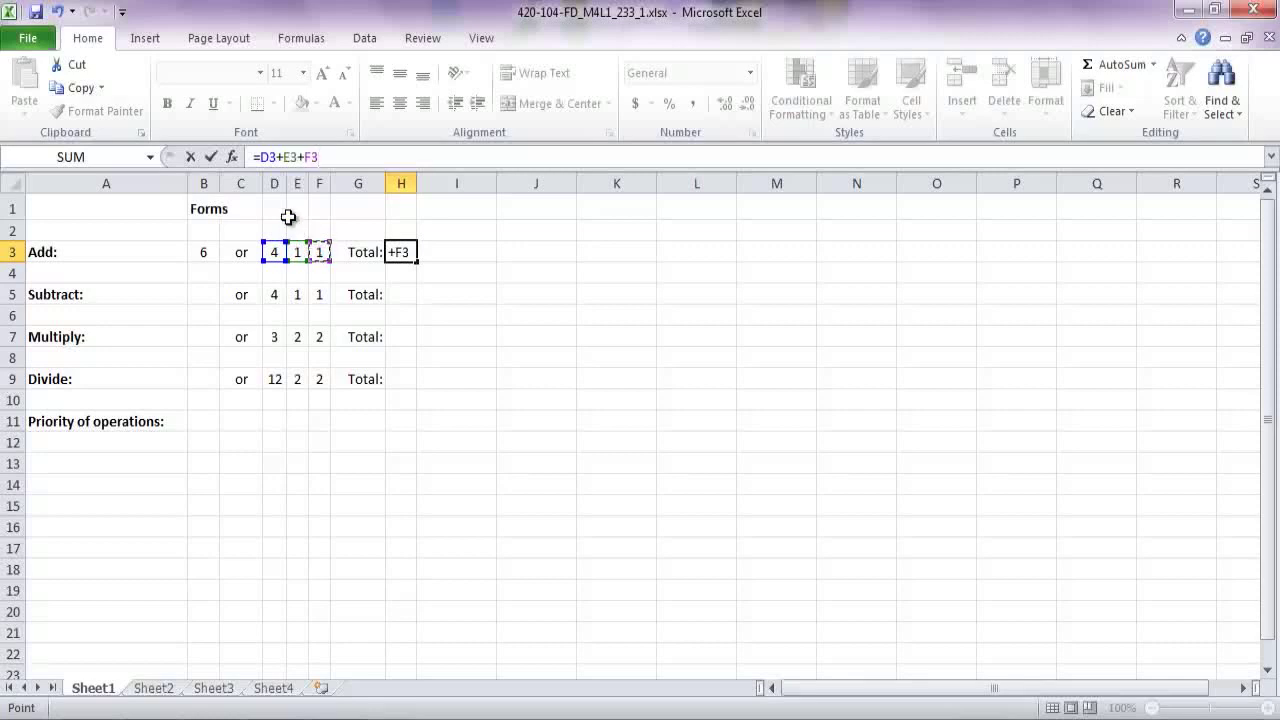
click(211, 158)
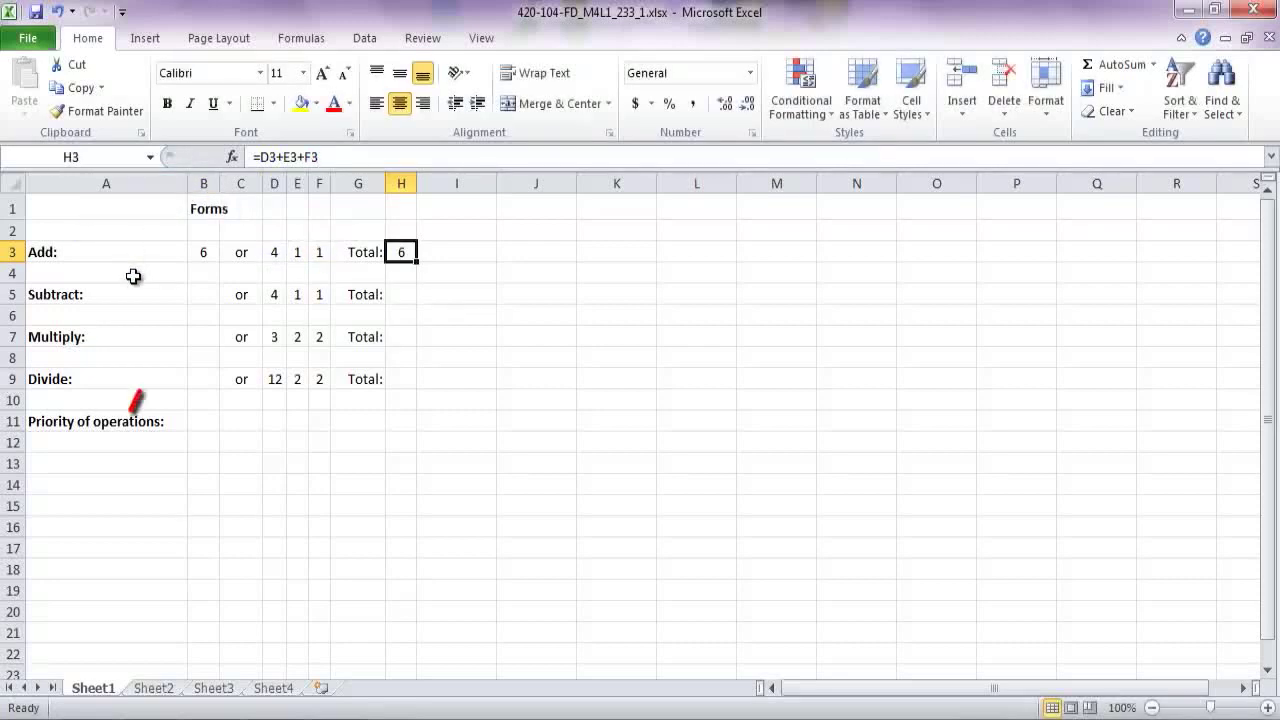
Step: Enter the subtraction formula =4-1-1 in cell B5 of the Subtract row
click(199, 295)
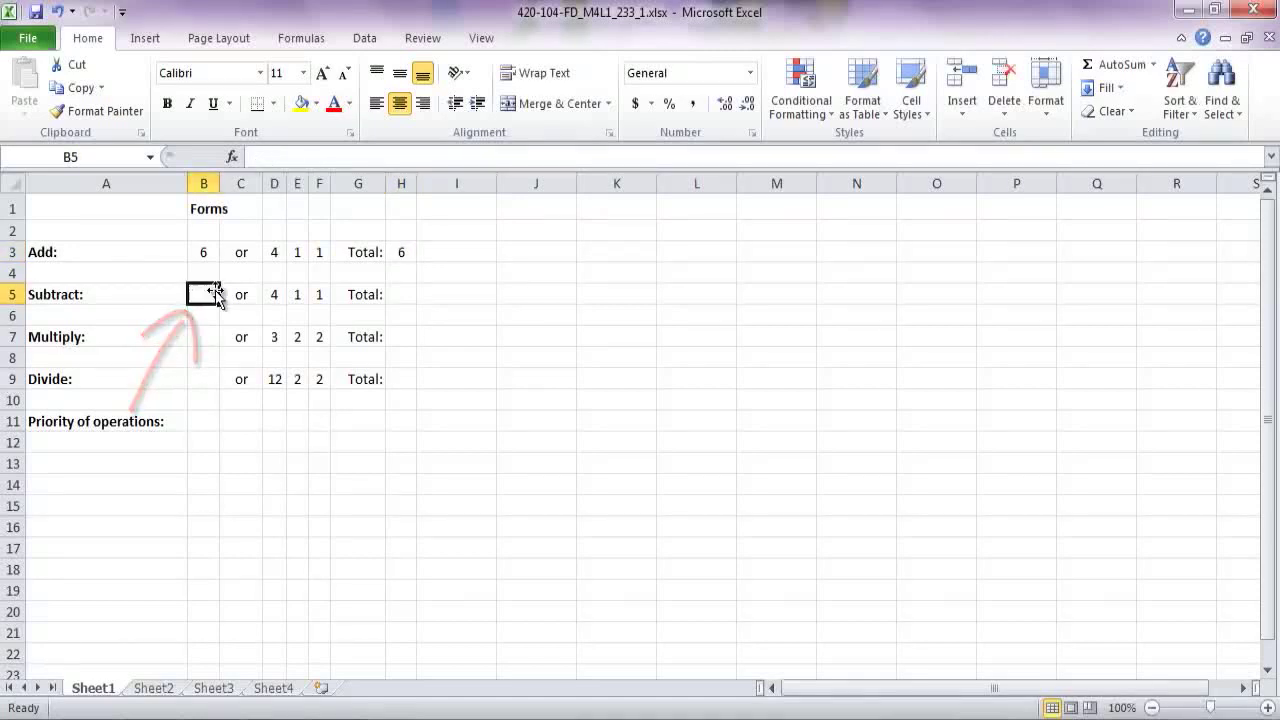
click(267, 156)
text(=4-1-1)
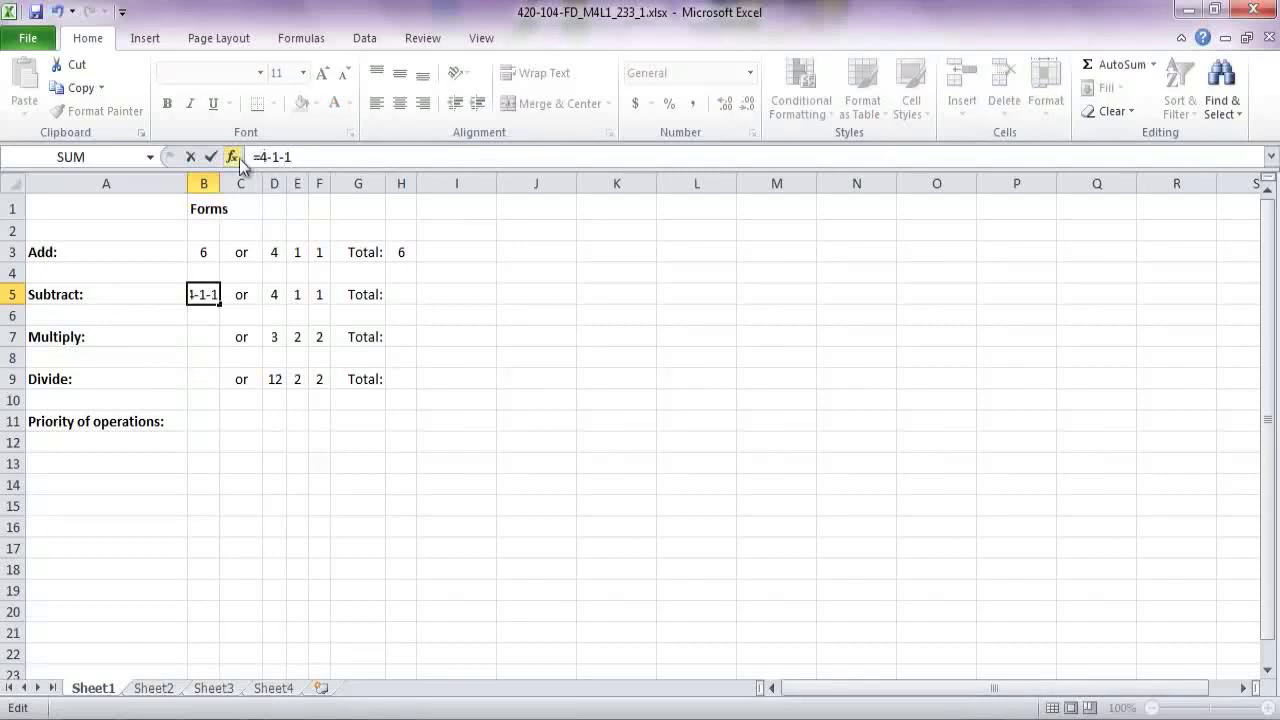
click(215, 157)
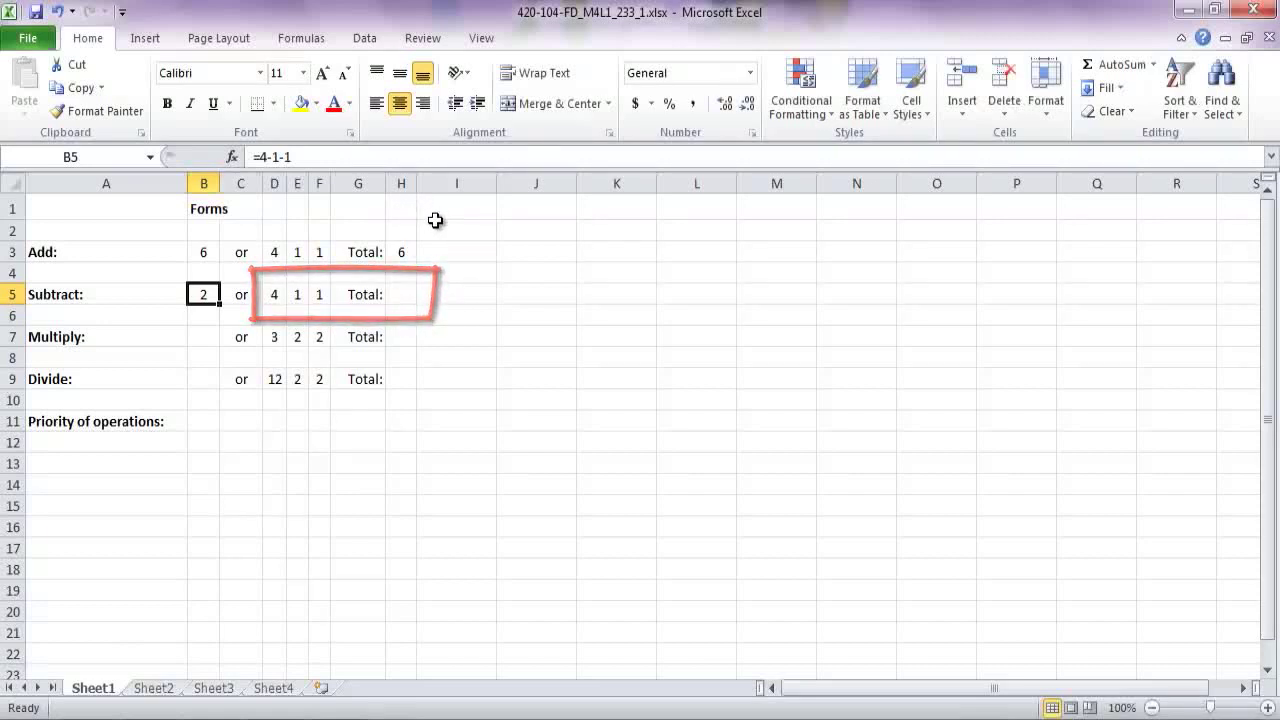
Step: Enter the cell-reference formula =D5-E5-F5 in H5 as the total of the Subtract row
click(405, 293)
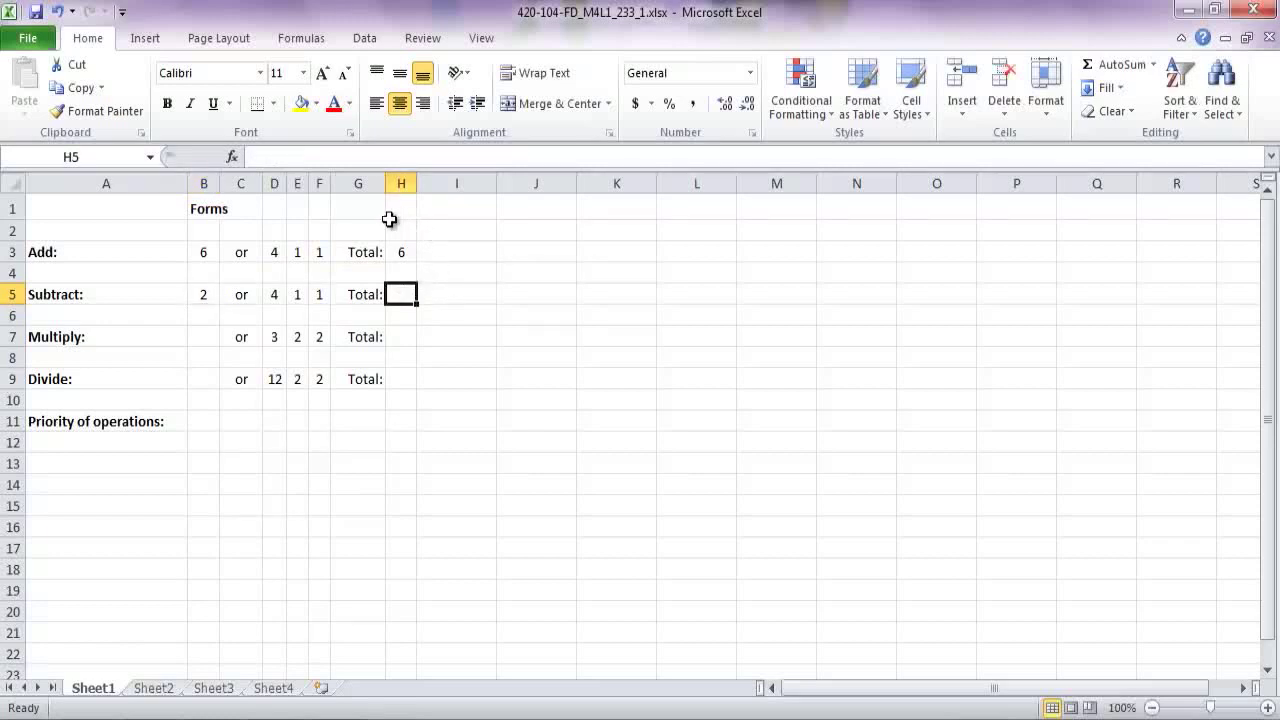
click(266, 157)
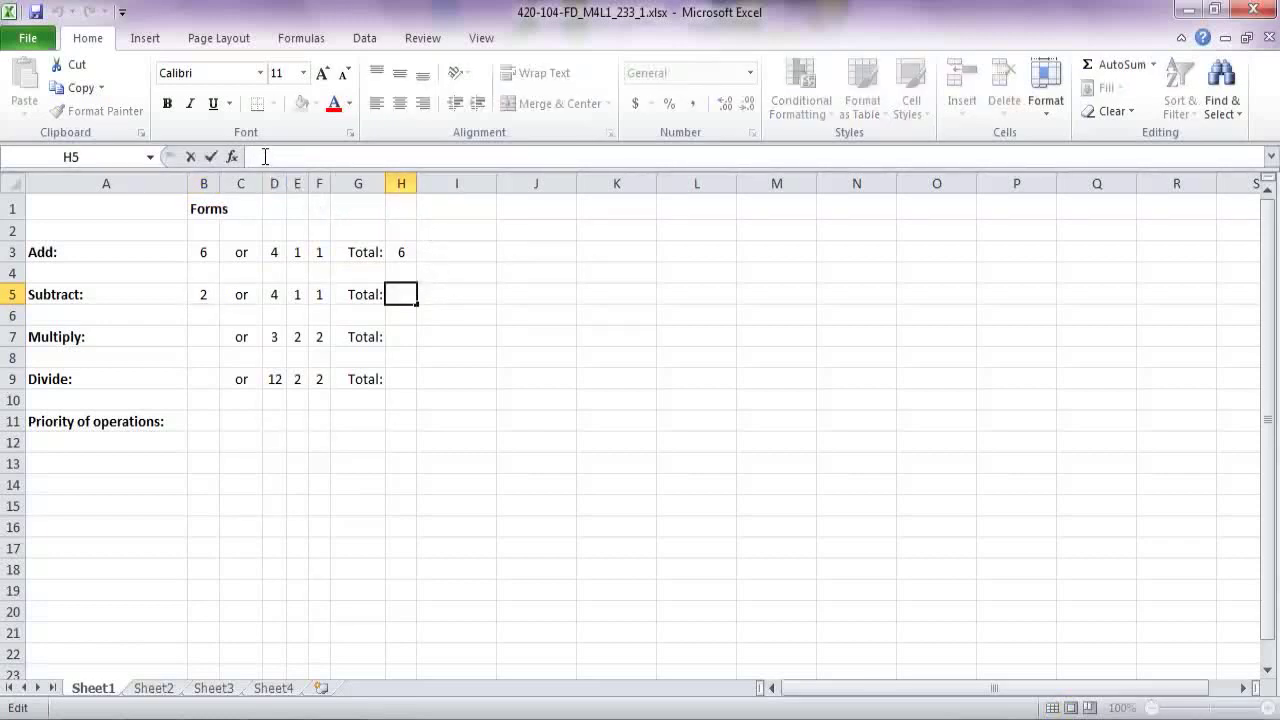
text(=)
click(275, 294)
text(-)
click(296, 292)
text(-)
click(320, 292)
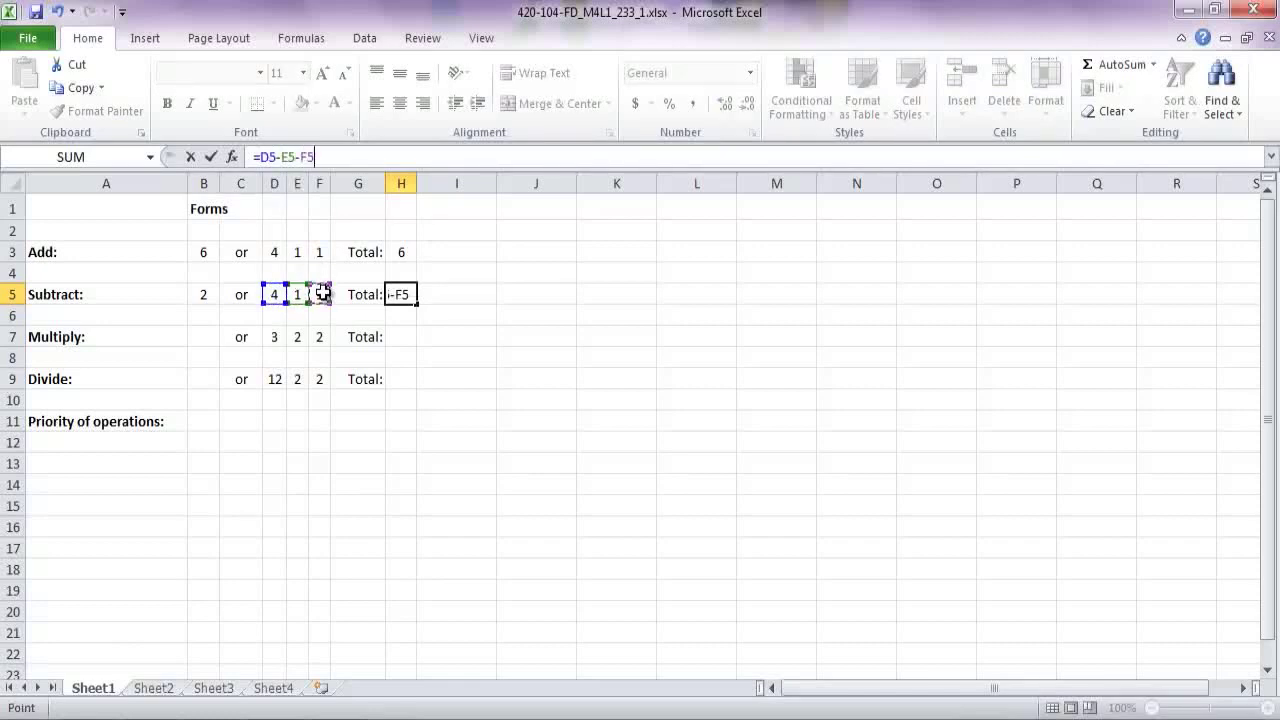
click(212, 158)
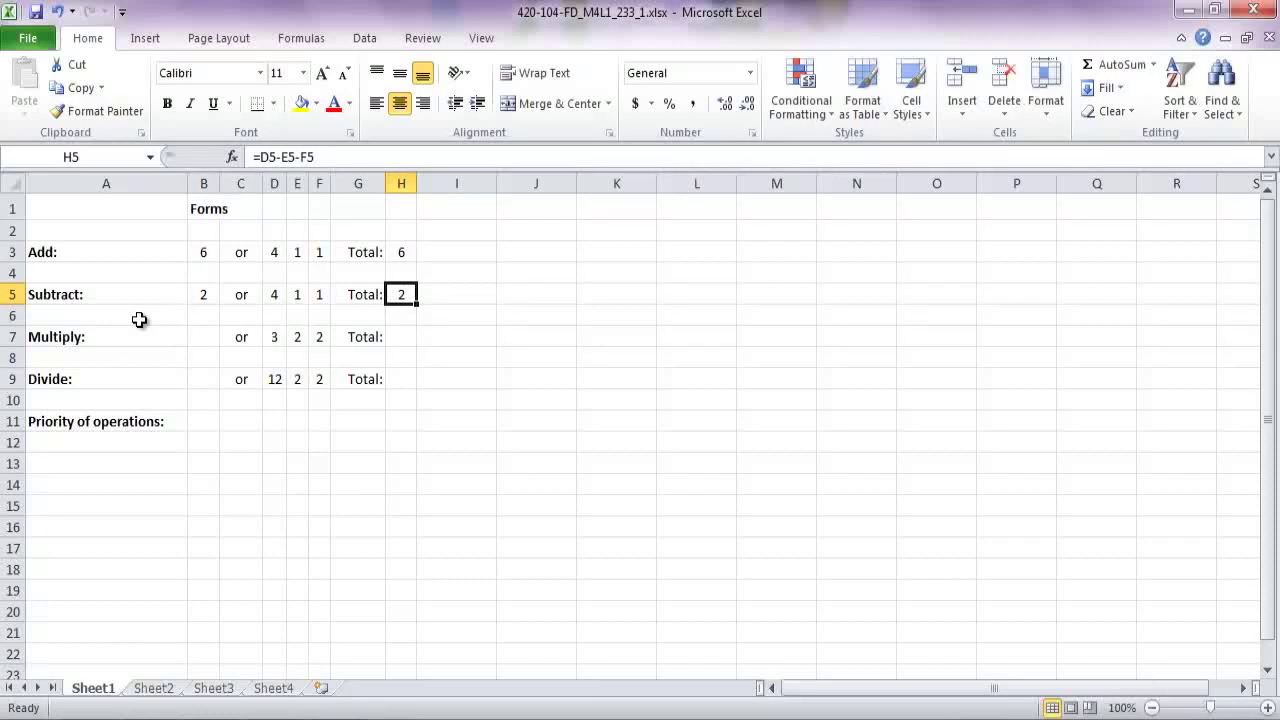
Step: Enter the multiplication formula =3*2*2 in cell B7 of the Multiply row
click(197, 336)
text(=3*2*2)
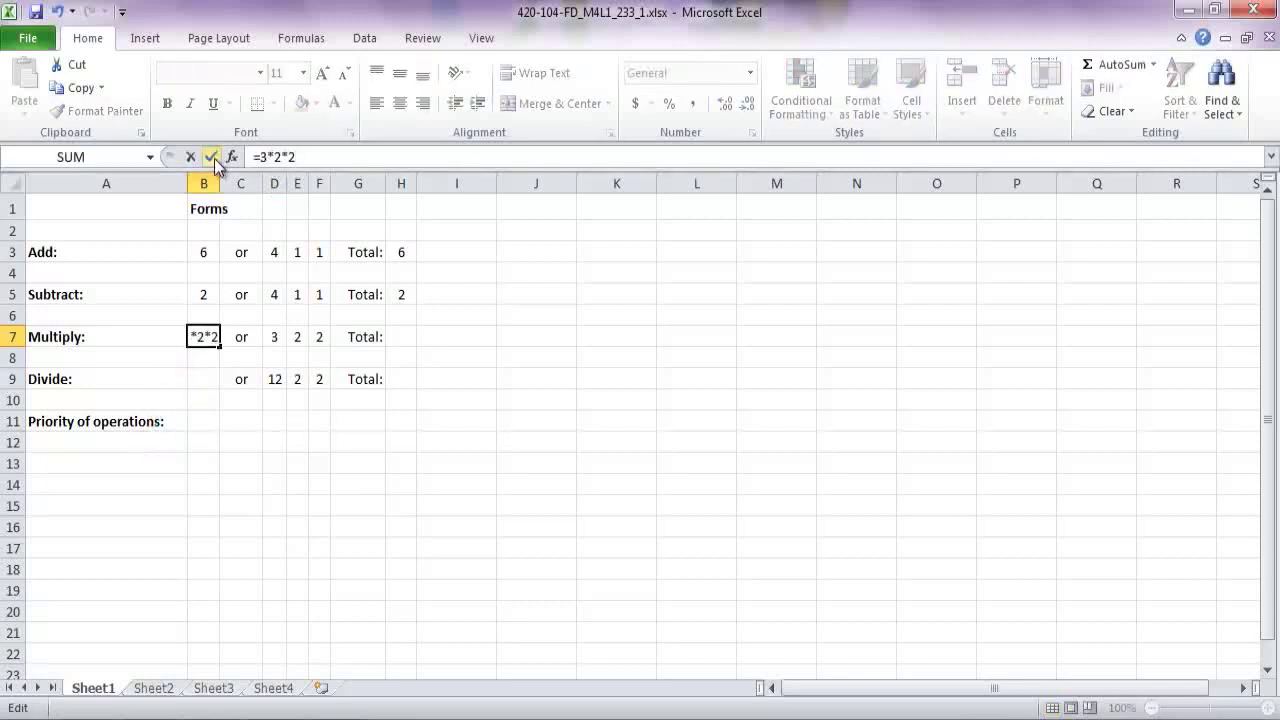
click(213, 157)
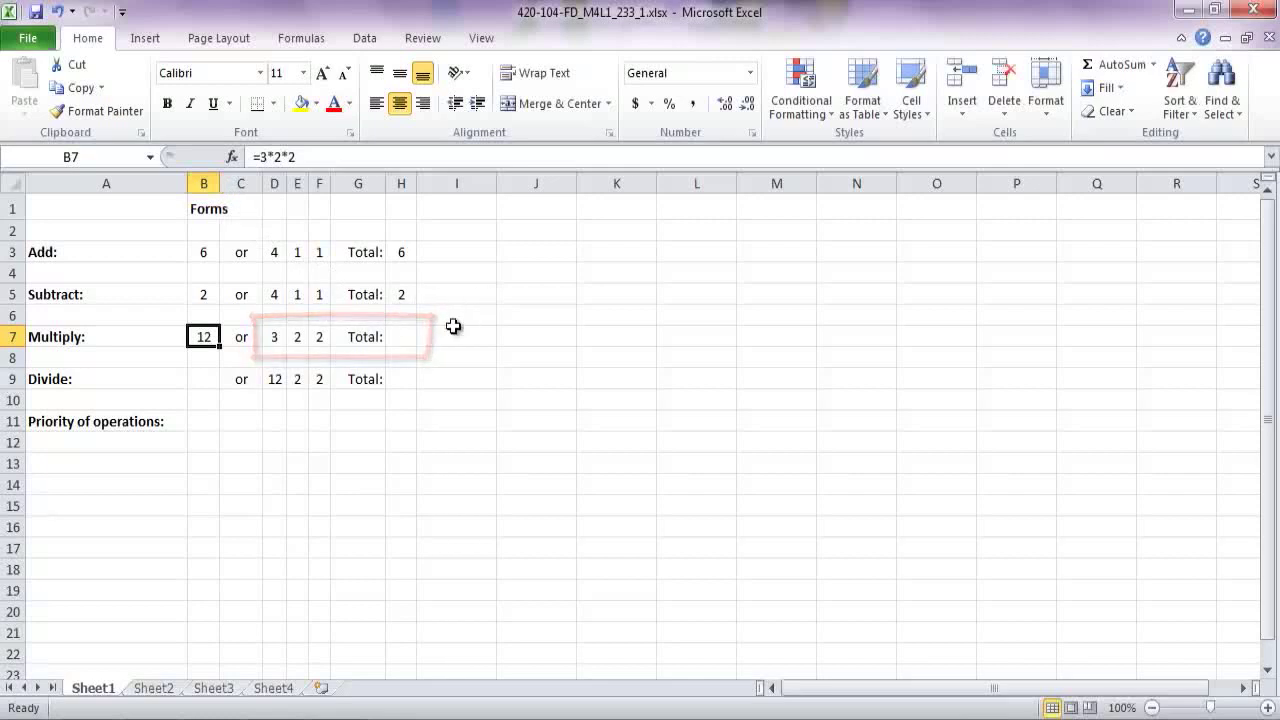
Step: Enter the cell-reference formula =D7*E7*F7 in H7 as the total of the Multiply row
click(404, 335)
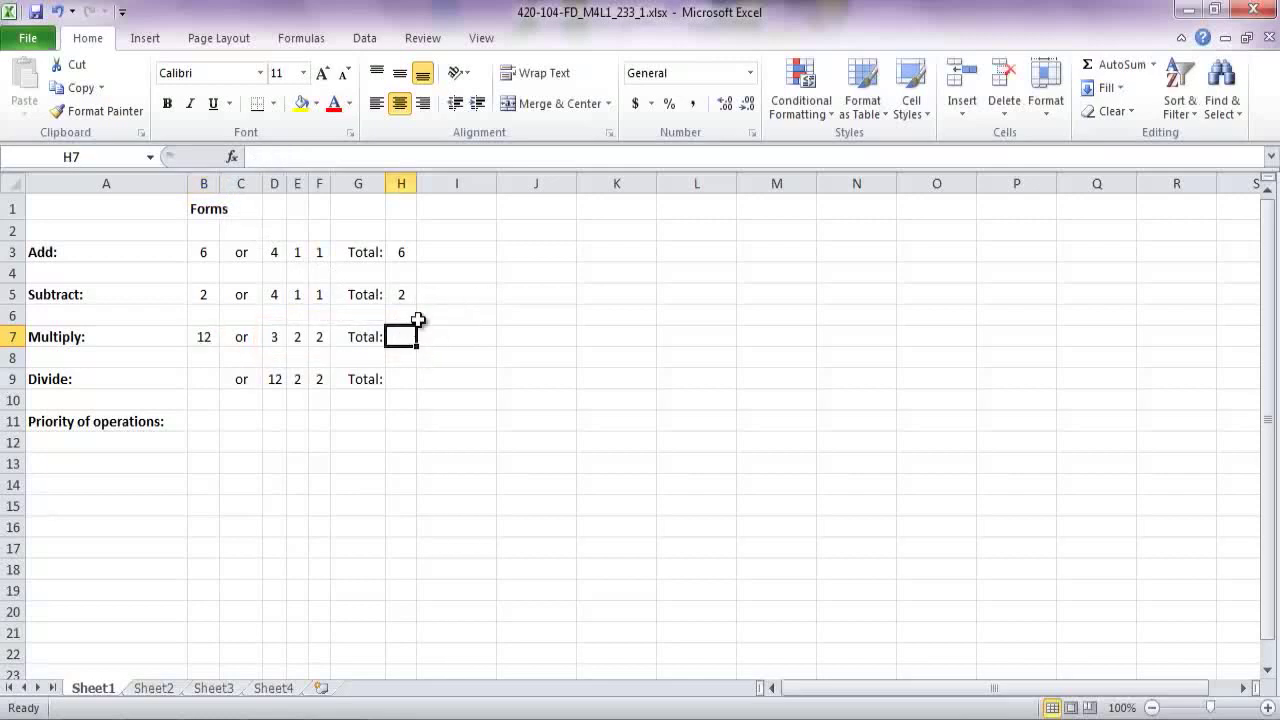
click(269, 157)
text(=)
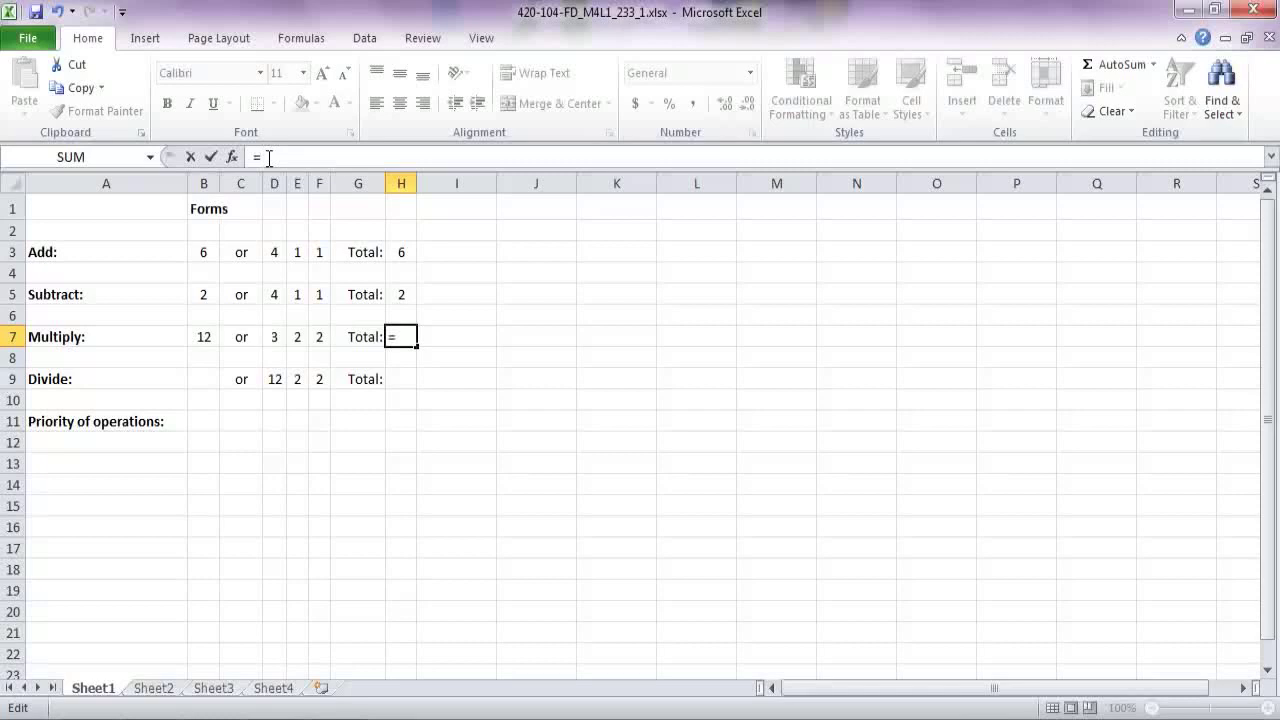
click(275, 336)
text(*)
click(297, 336)
text(*)
click(318, 336)
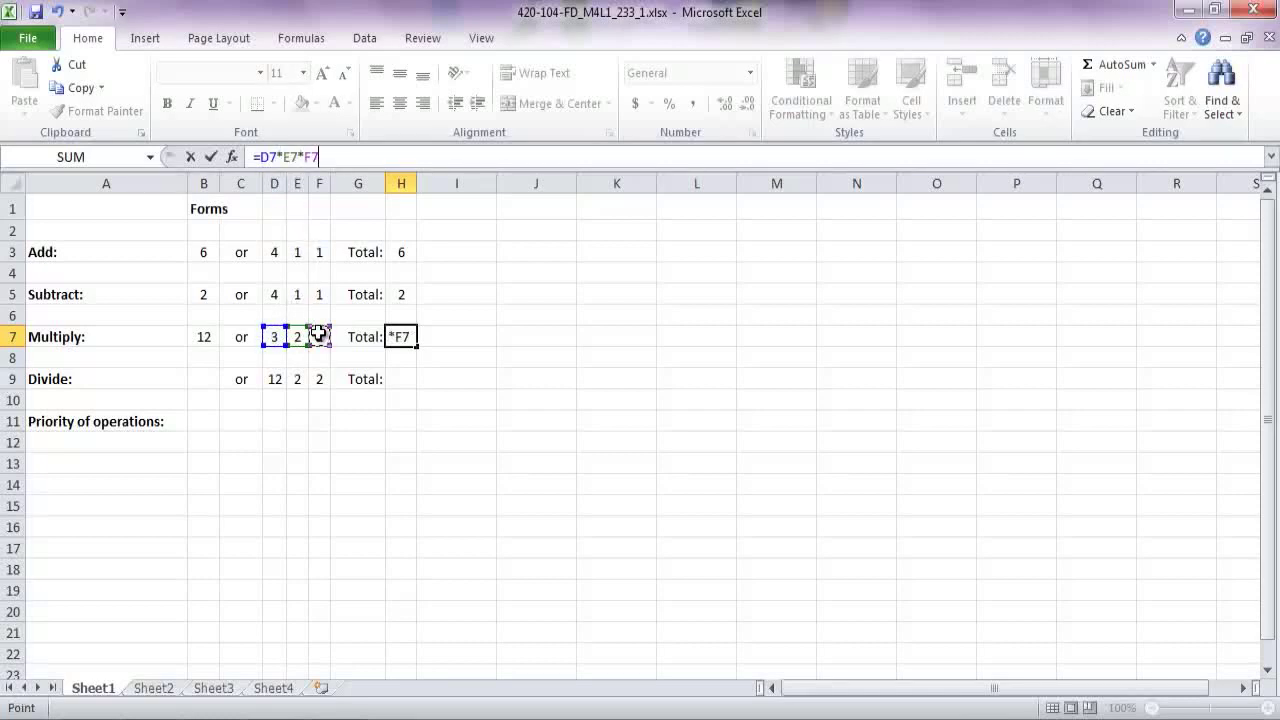
click(211, 157)
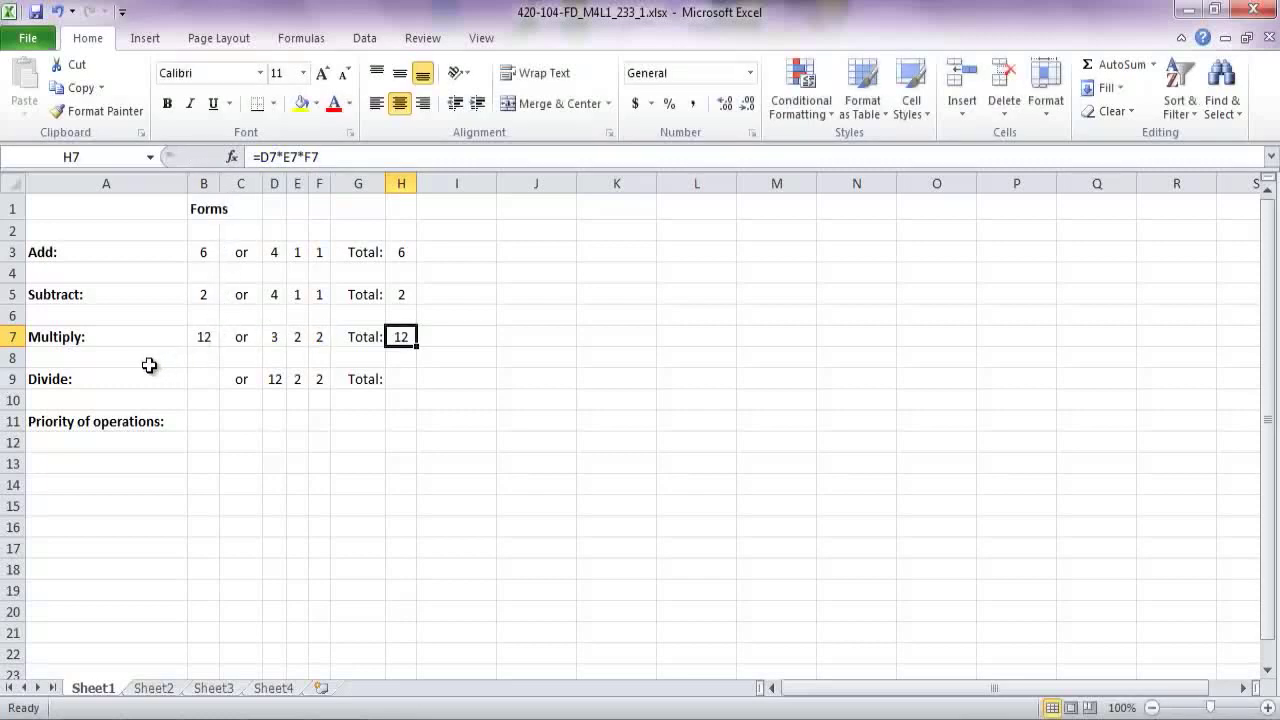
Step: Enter the division formula =12/2/2 in cell B9 of the Divide row
click(202, 380)
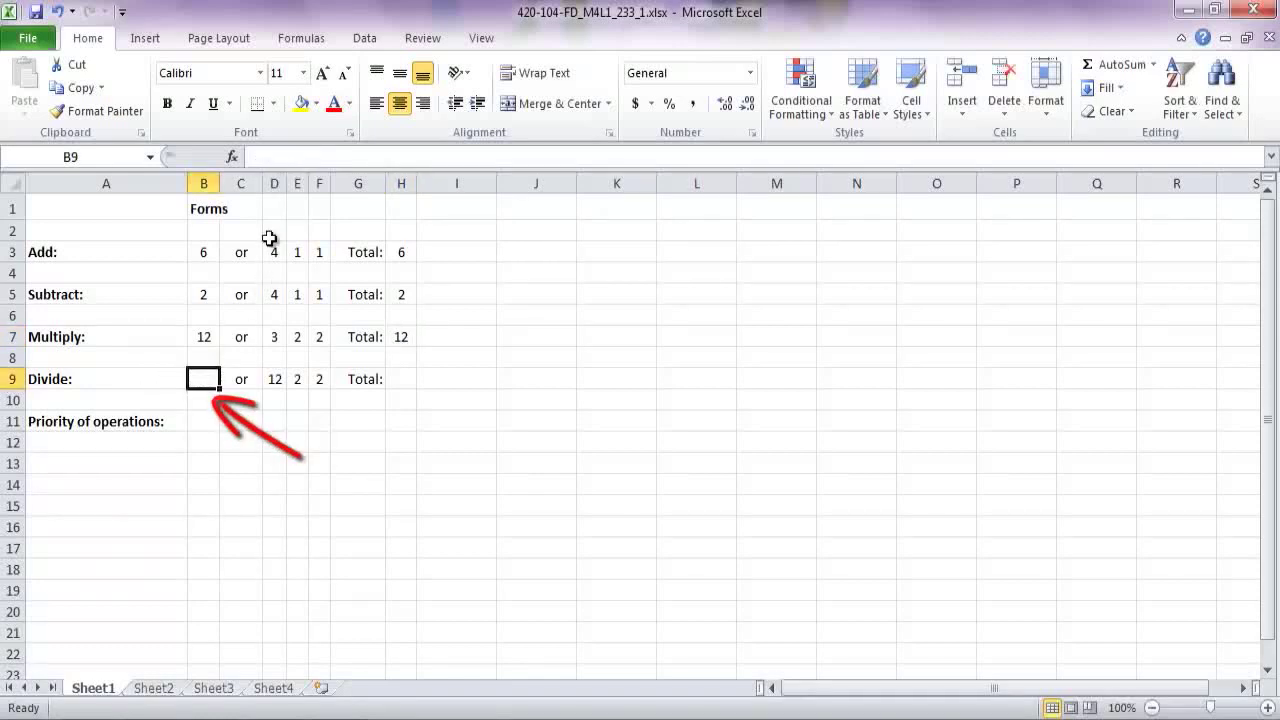
text(=1)
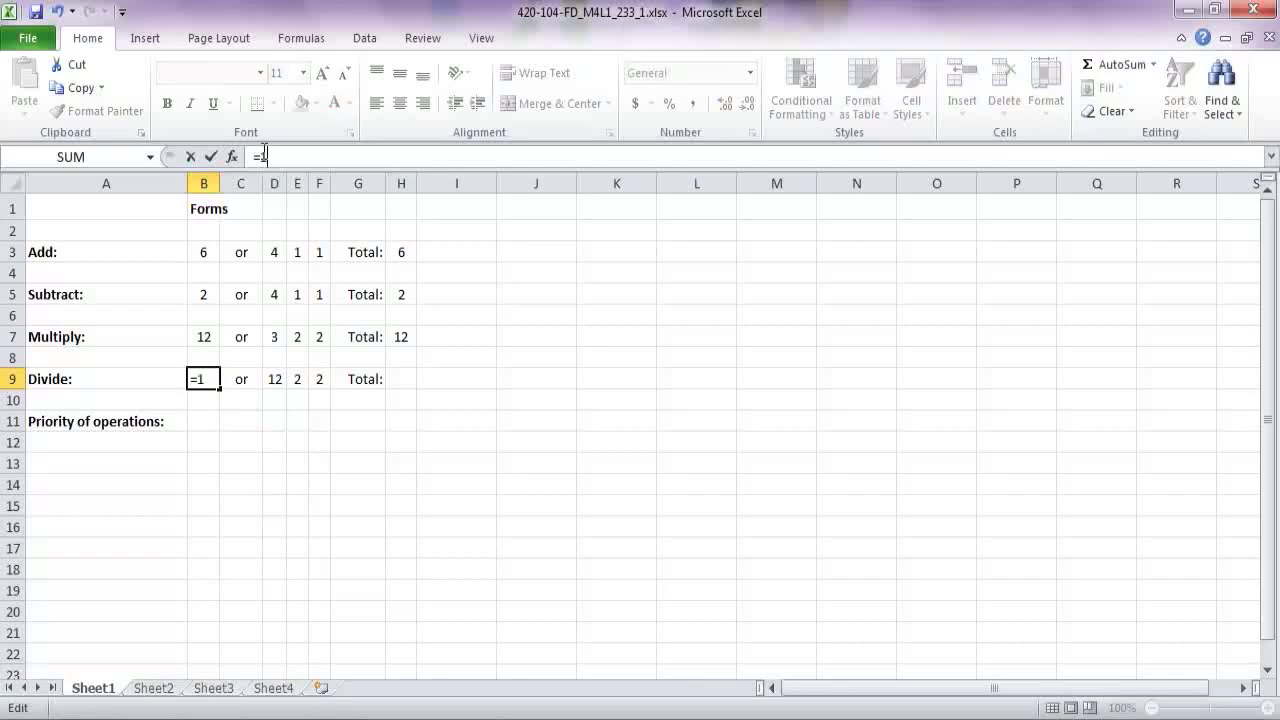
text(2/2/2)
click(210, 156)
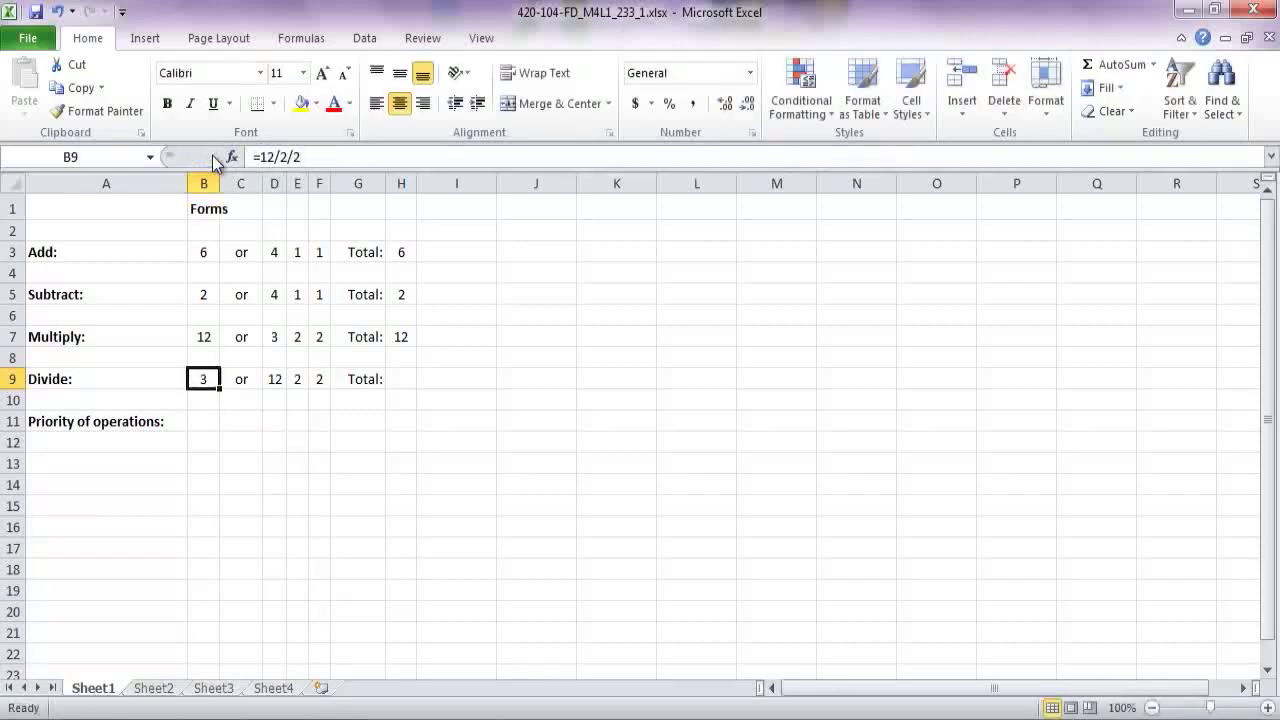
Step: Enter the cell-reference formula =D9/E9/F9 in H9 as the total of the Divide row
click(401, 378)
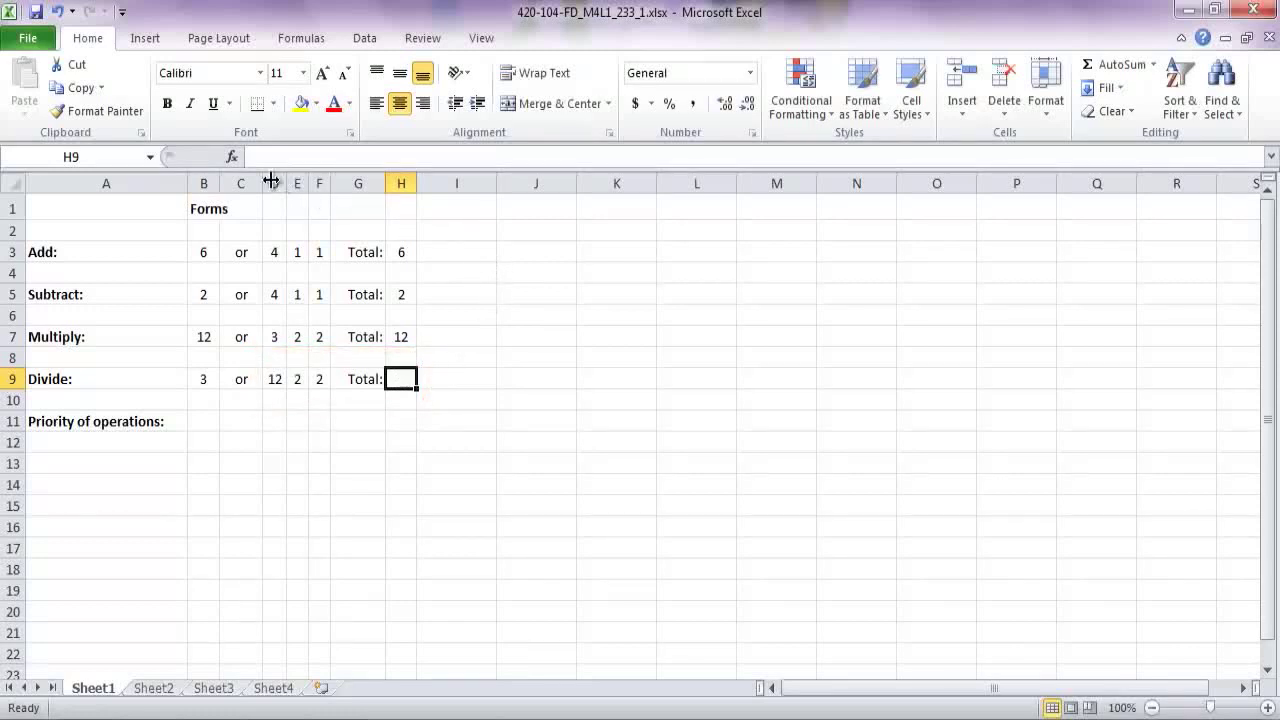
click(258, 152)
text(=)
click(276, 378)
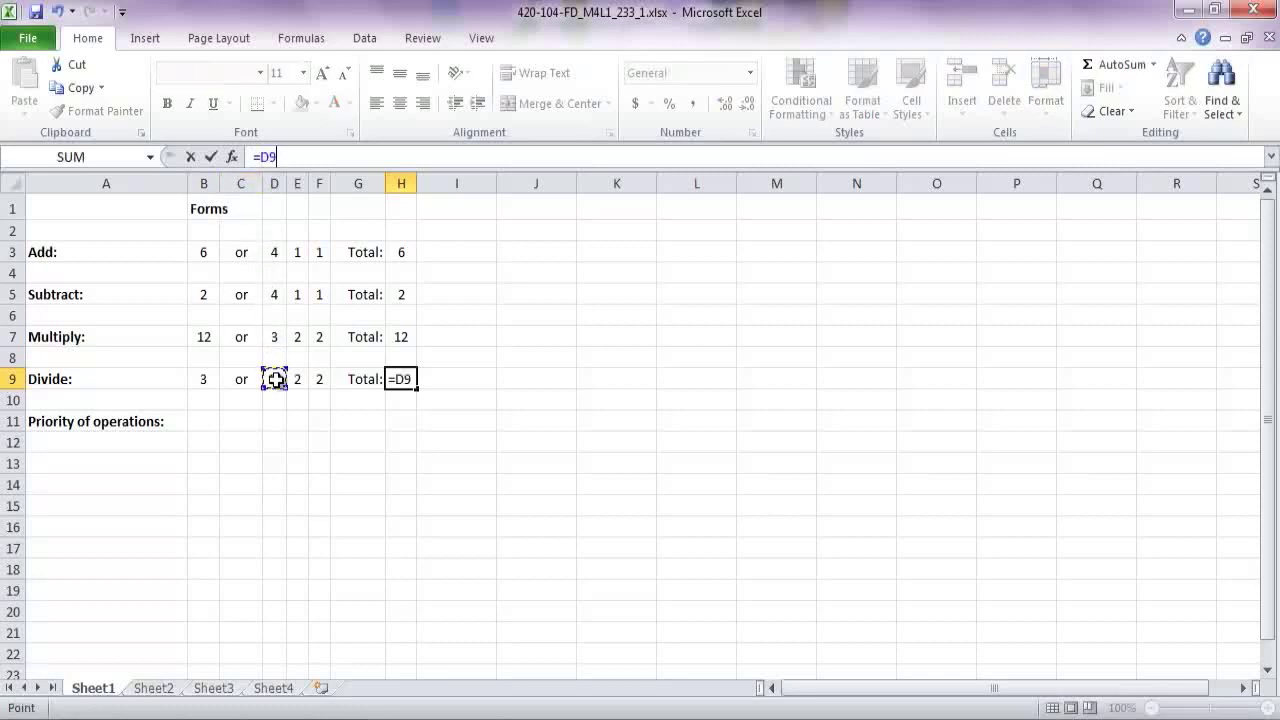
text(/)
click(300, 378)
text(/)
click(318, 378)
click(211, 158)
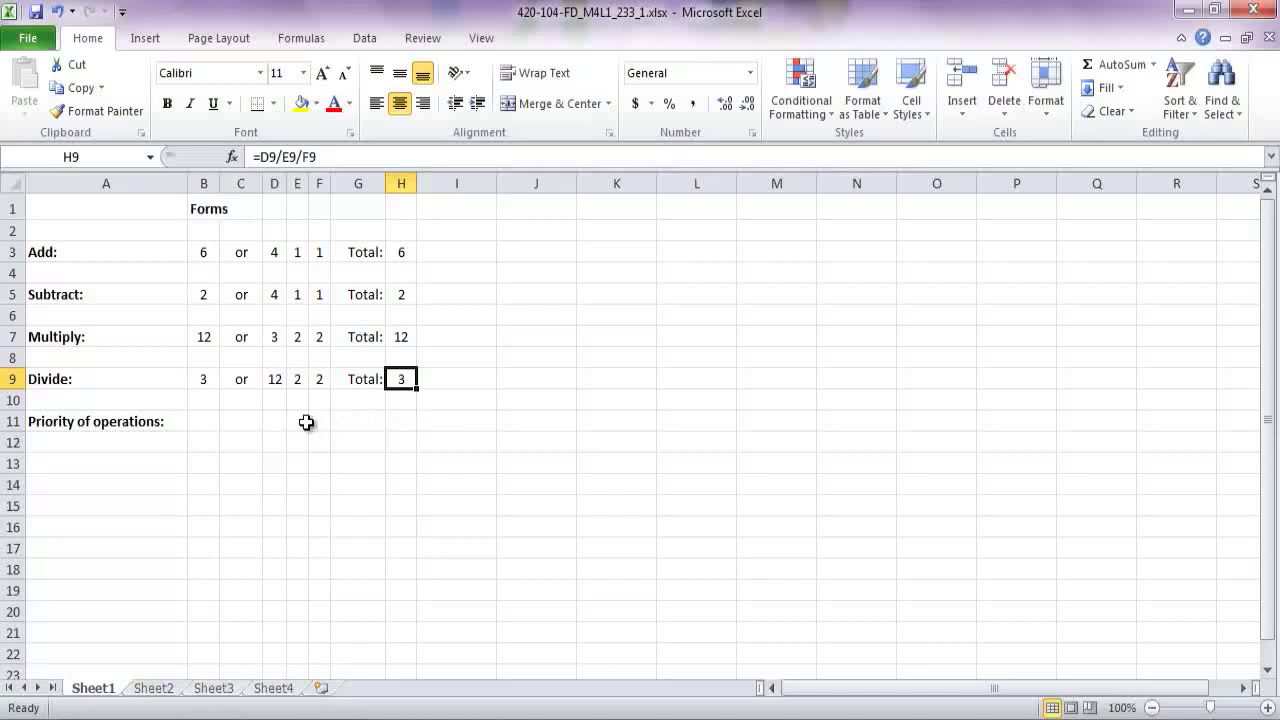
Step: Enter the mixed-operator formula =3+6*2 in cell B11 beside the Priority of operations label
click(204, 420)
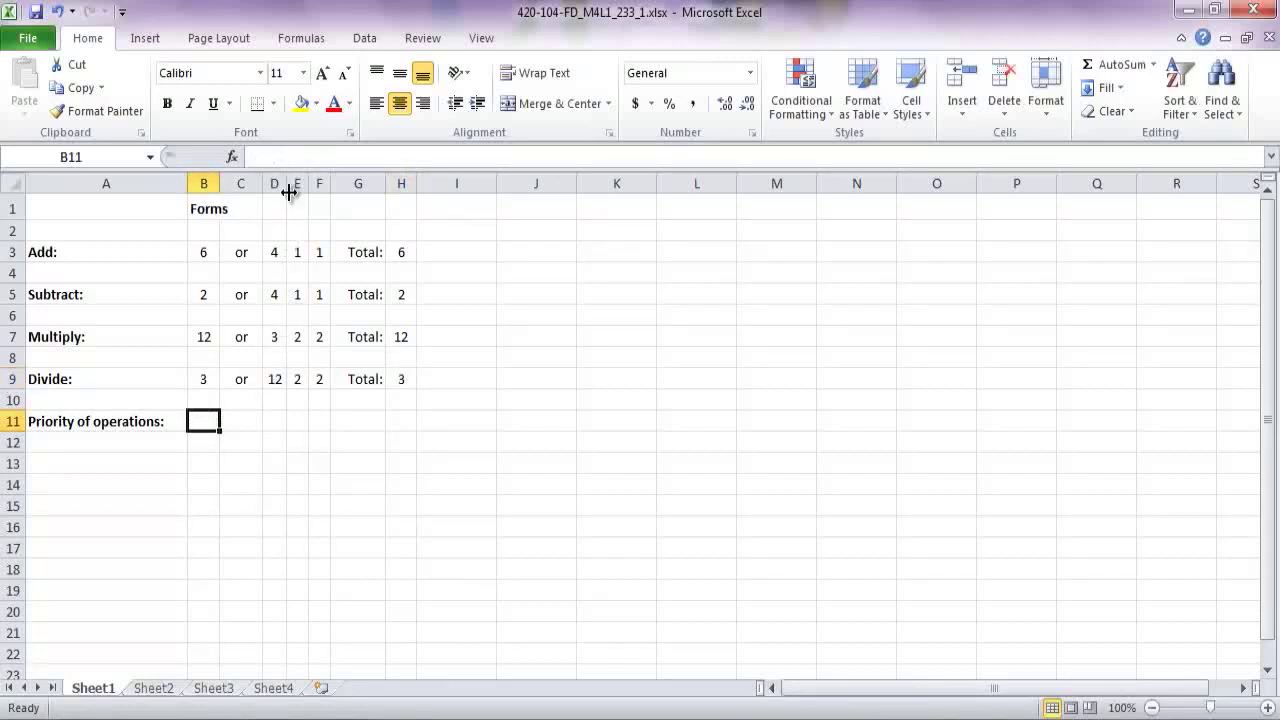
click(269, 157)
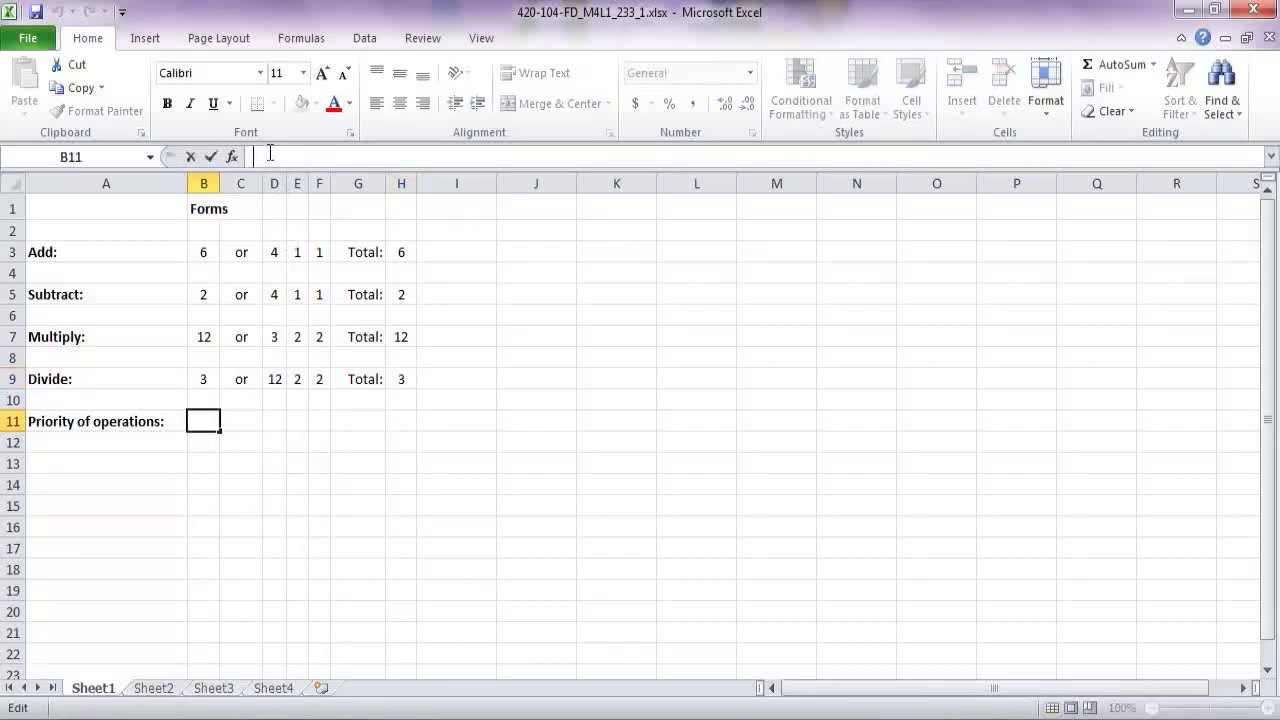
text(=3+6*2)
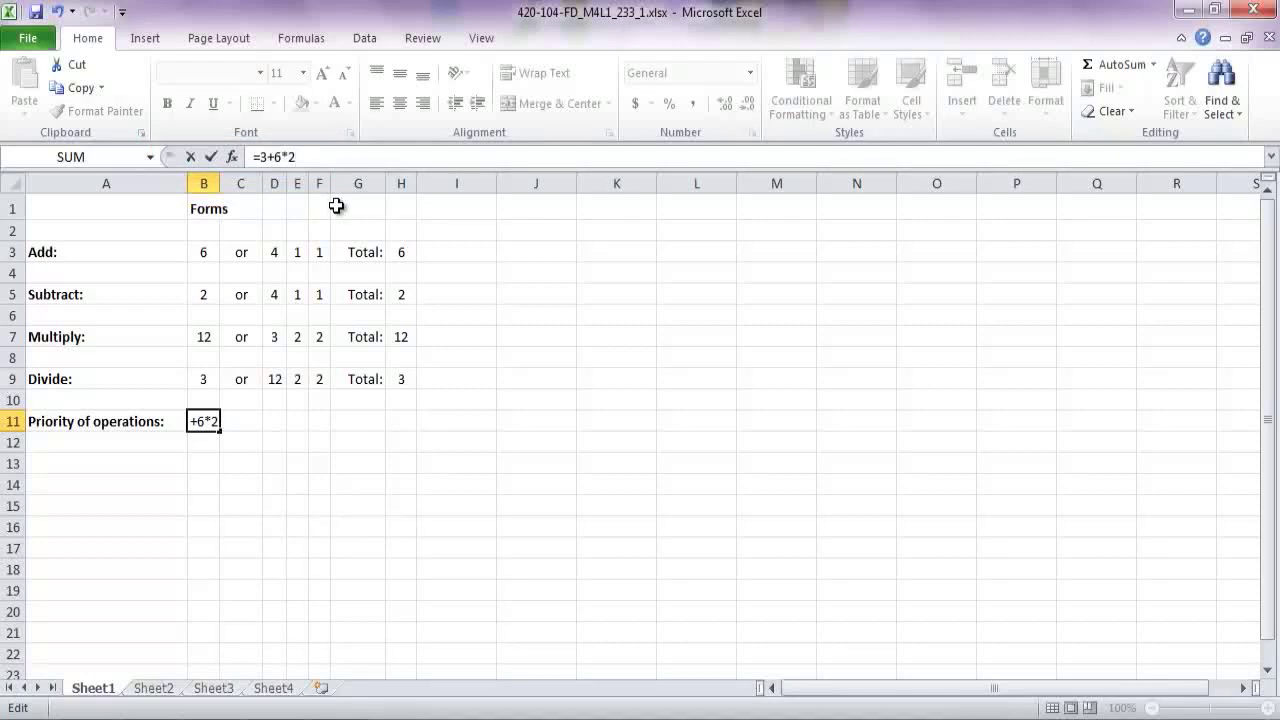
click(213, 158)
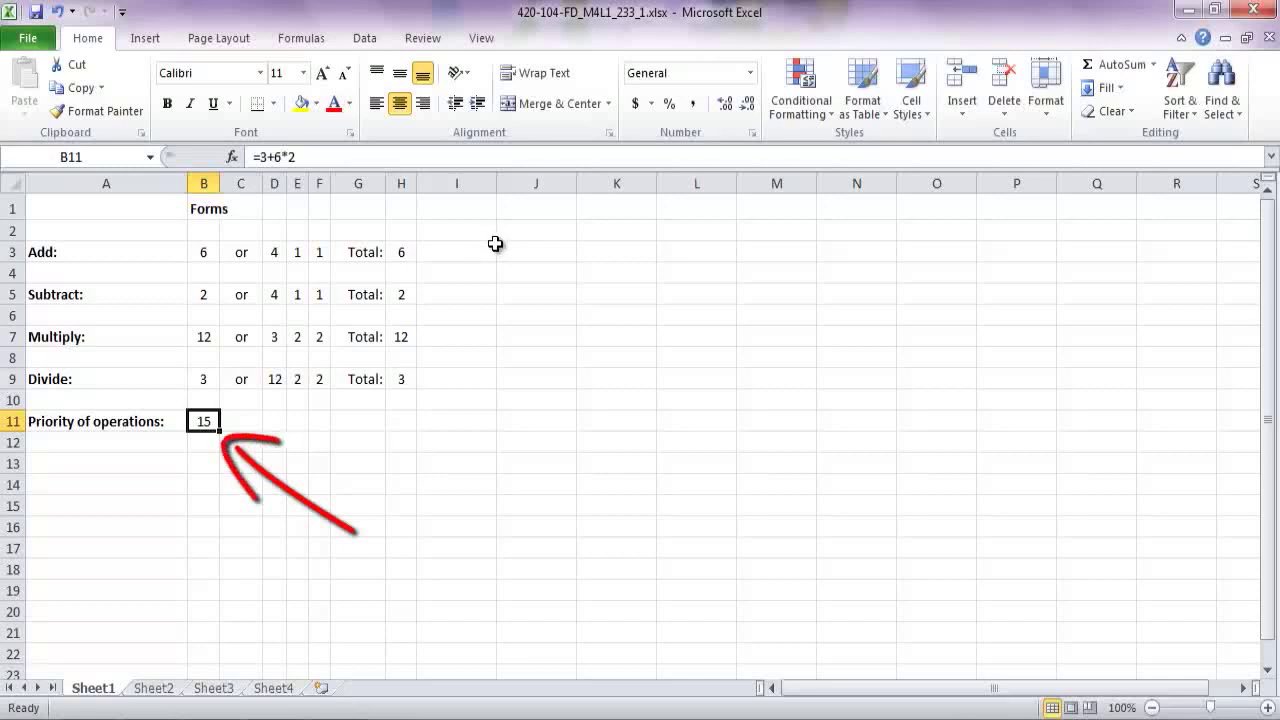